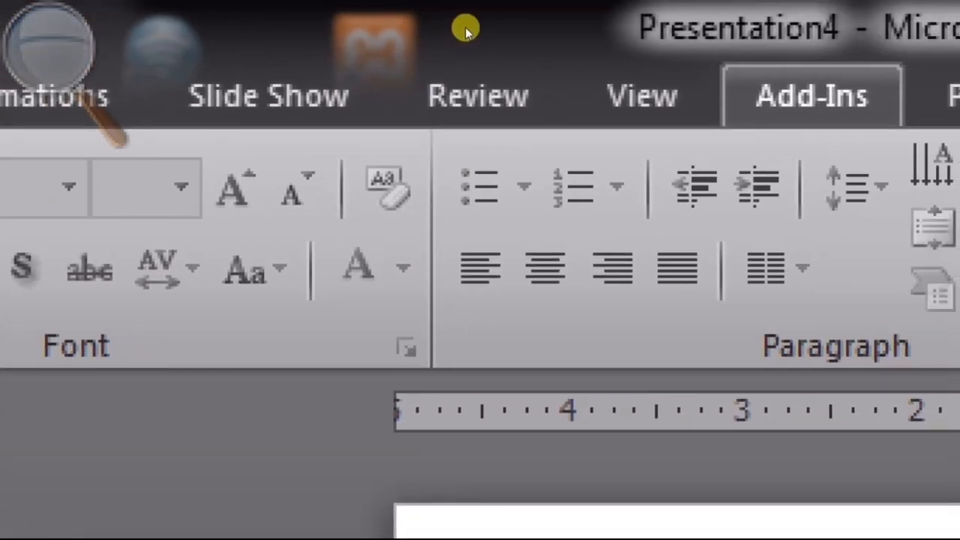
pyautogui.click(502, 32)
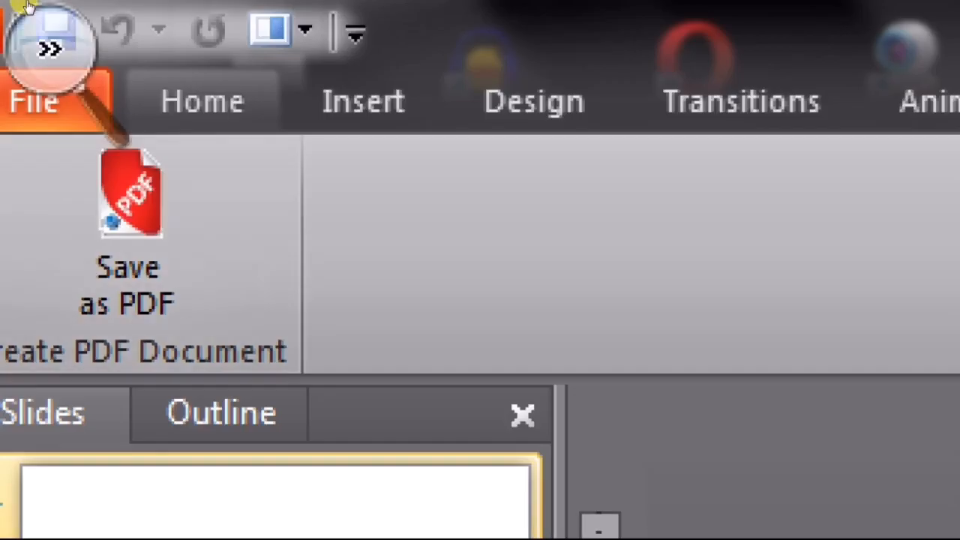
pyautogui.click(42, 33)
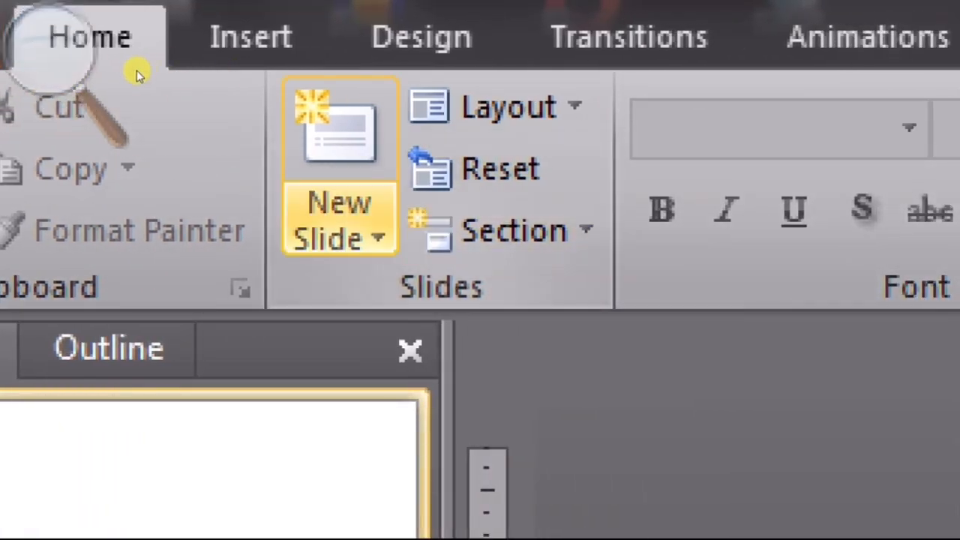
# Examine the available new-slide layouts, including Comparison, Title Only, Blank, Content with Caption and Picture with Caption.
pyautogui.click(339, 225)
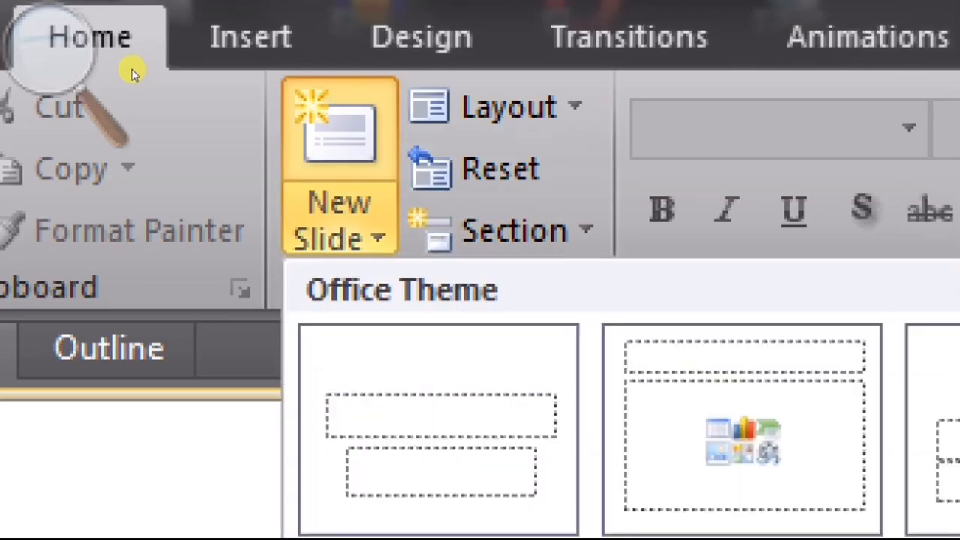
pyautogui.click(340, 225)
pyautogui.click(340, 225)
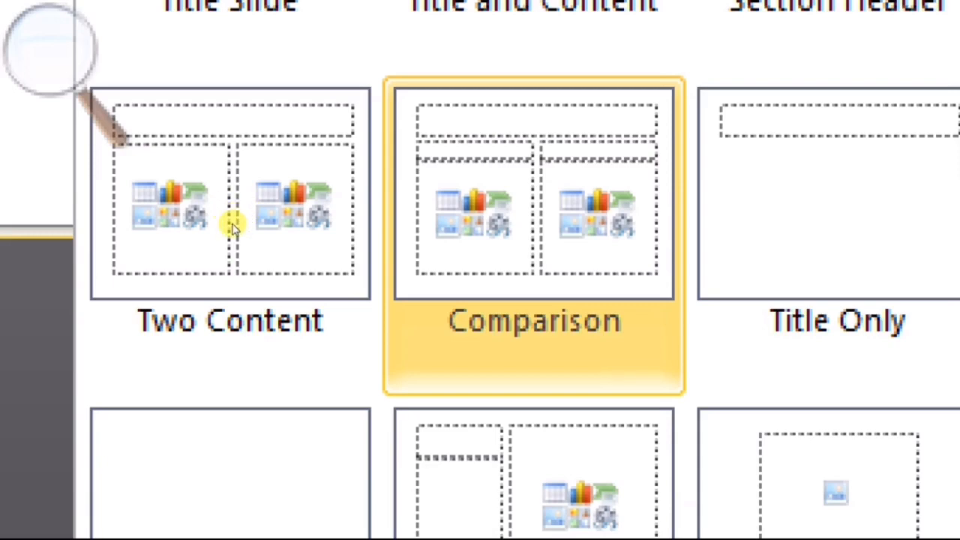
pyautogui.press('Right')
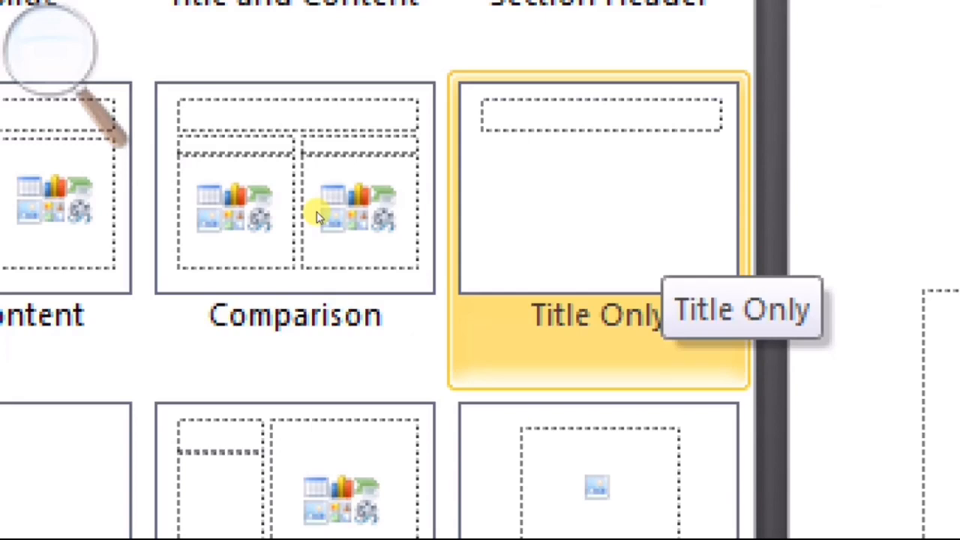
pyautogui.press('Up')
pyautogui.press('Down')
pyautogui.press('Right')
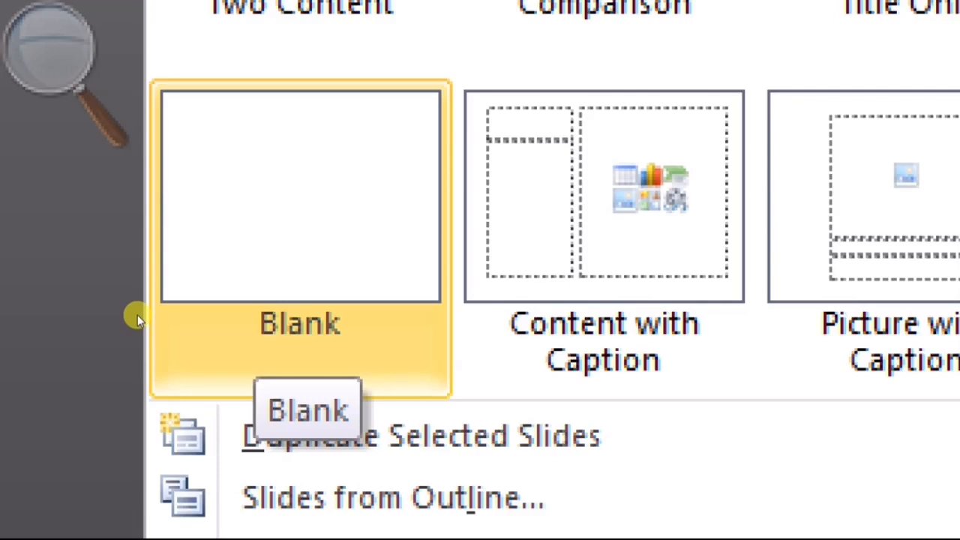
pyautogui.press('Right')
pyautogui.press('Left')
pyautogui.press('Right')
pyautogui.press('Right')
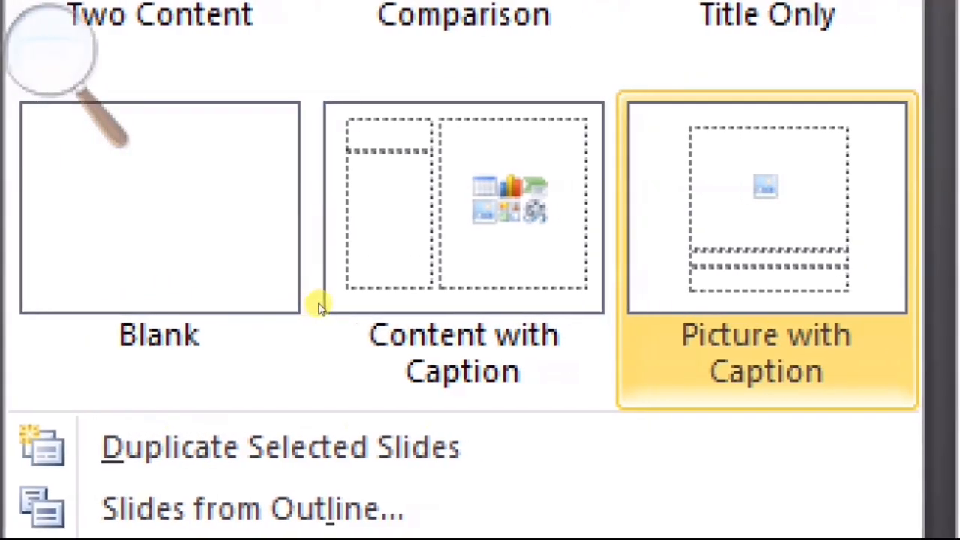
pyautogui.press('Left')
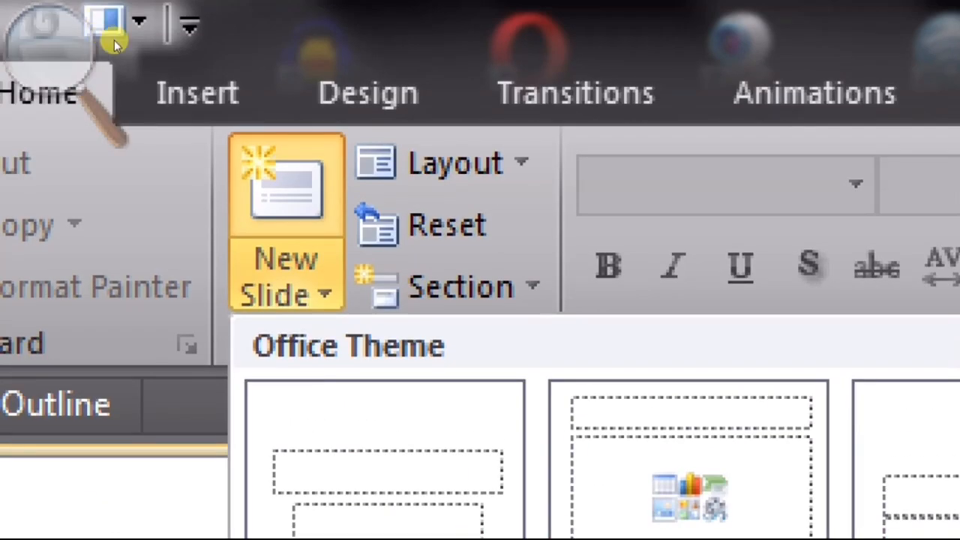
# Add a second slide with the Title and Content layout and check the layout choices for it.
pyautogui.click(120, 43)
pyautogui.click(167, 51)
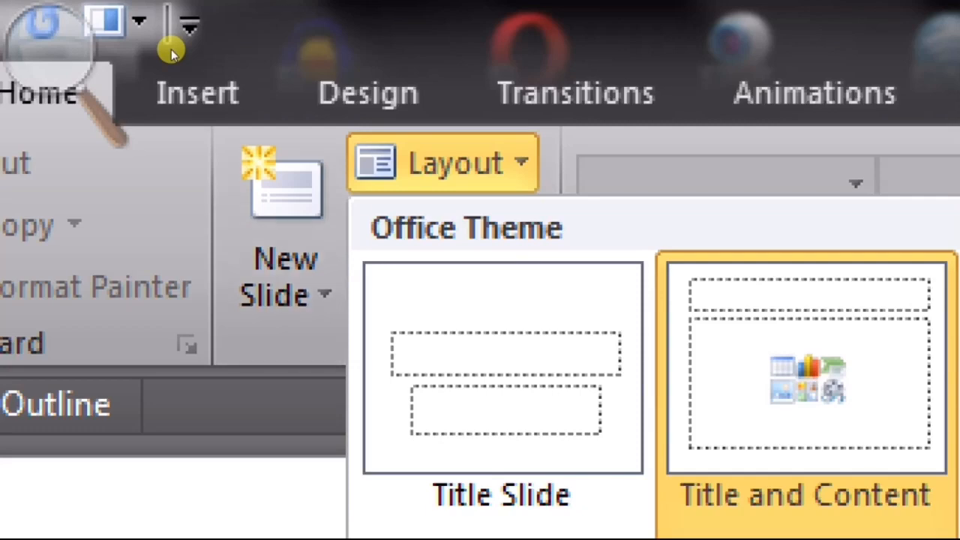
pyautogui.click(179, 48)
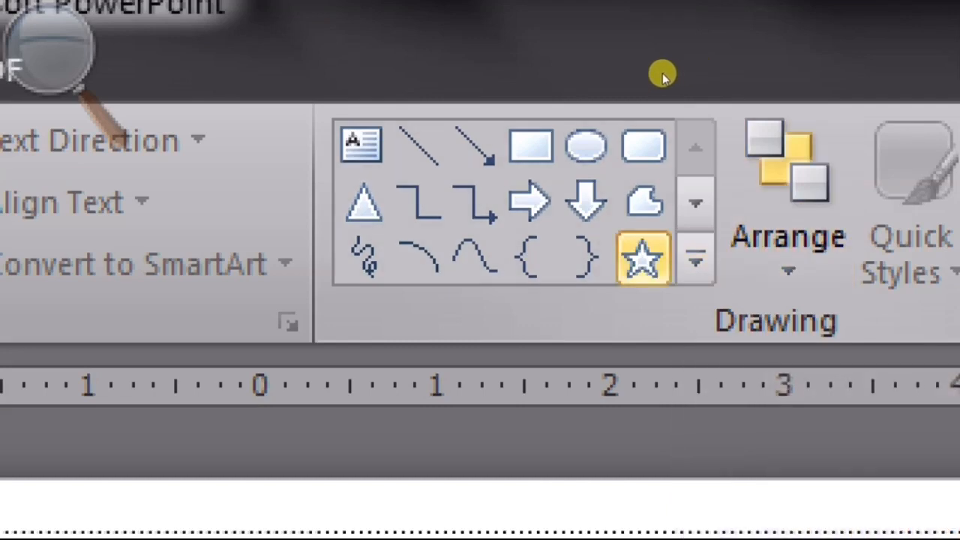
# Look through the available drawing shapes and the options for ordering objects.
pyautogui.click(696, 259)
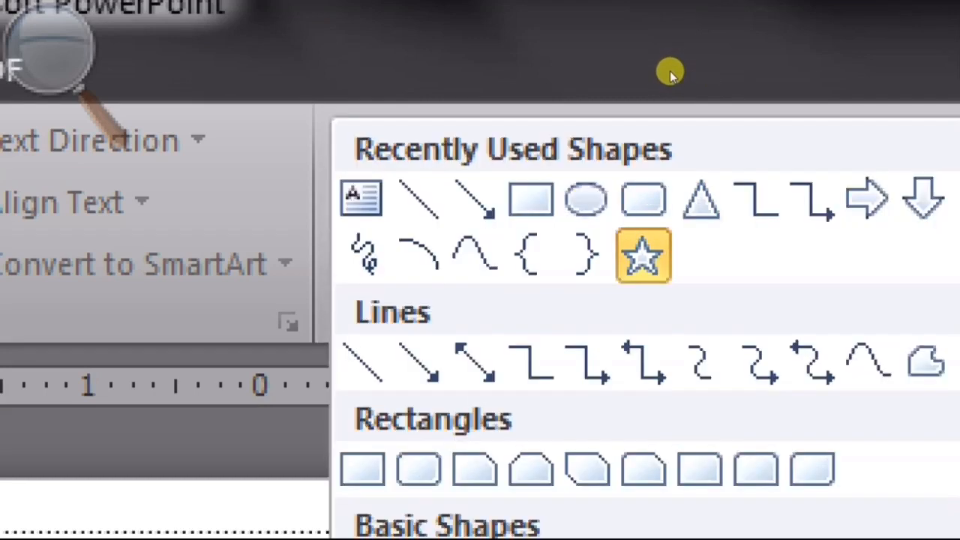
pyautogui.click(557, 100)
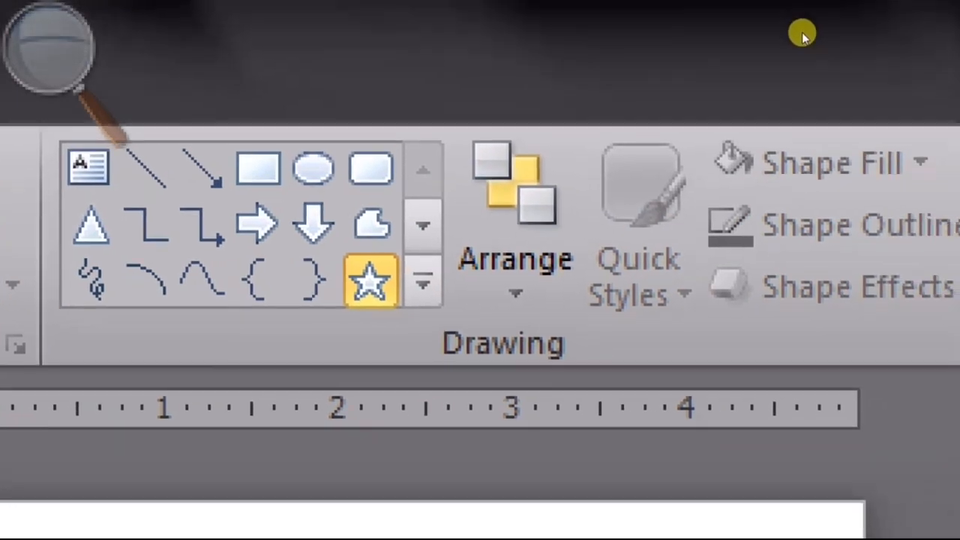
pyautogui.click(515, 225)
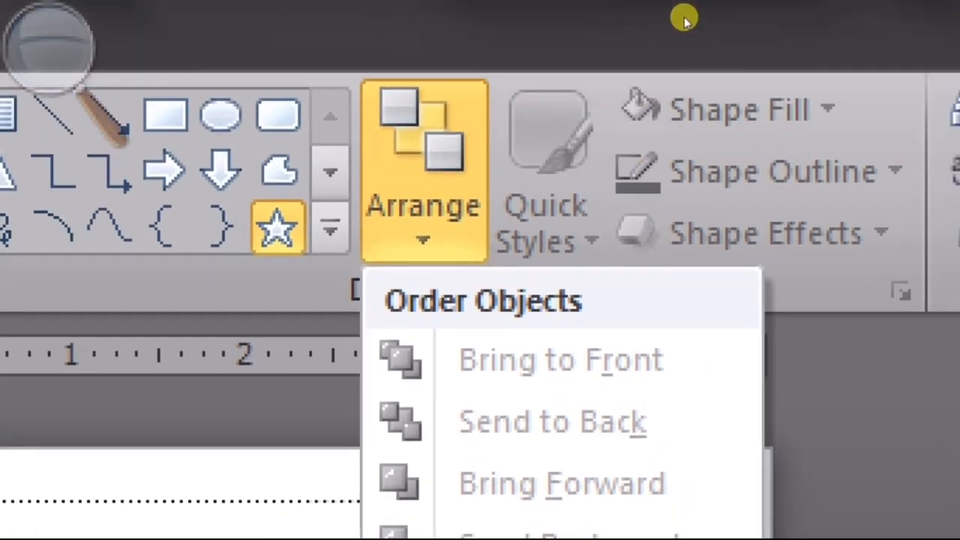
pyautogui.click(689, 19)
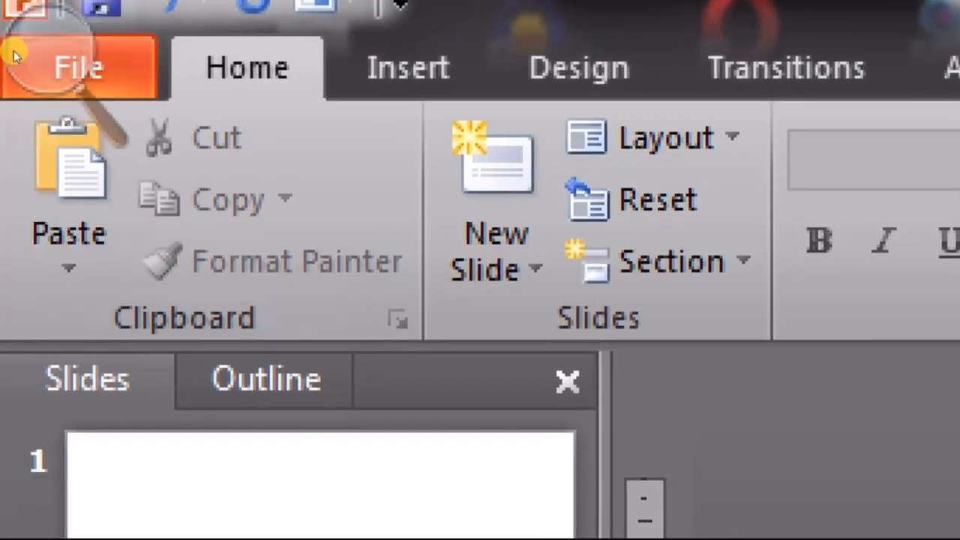
# Reduce the screen Magnifier's zoom to 100%.
pyautogui.click(13, 37)
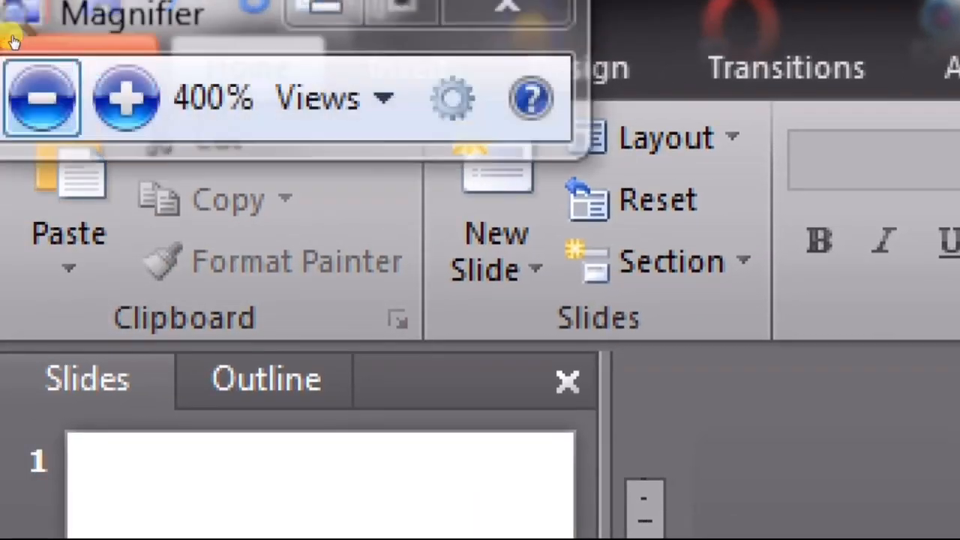
pyautogui.click(13, 39)
pyautogui.click(14, 41)
pyautogui.click(13, 38)
pyautogui.click(11, 32)
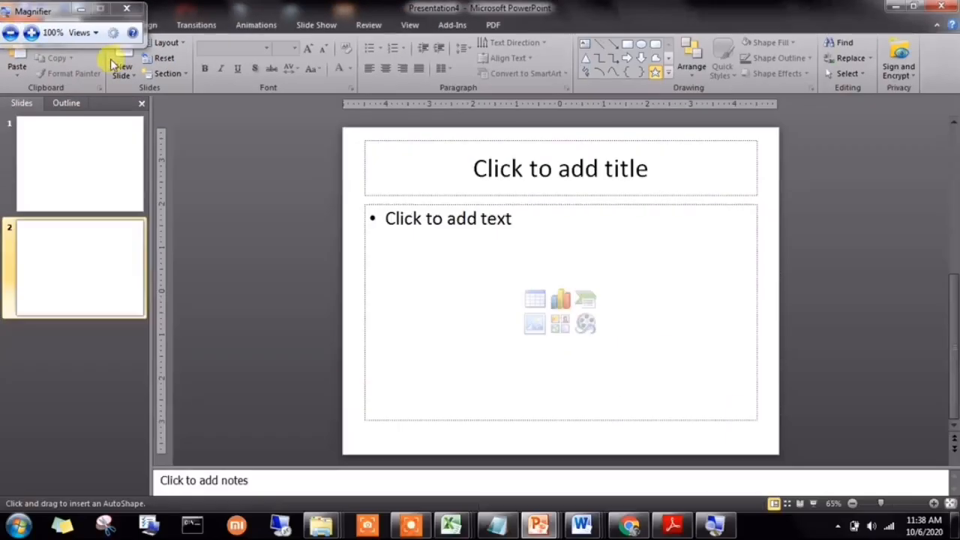
# Enter "Pengenalan Karakter One Piece" as the title on the first slide.
pyautogui.click(45, 143)
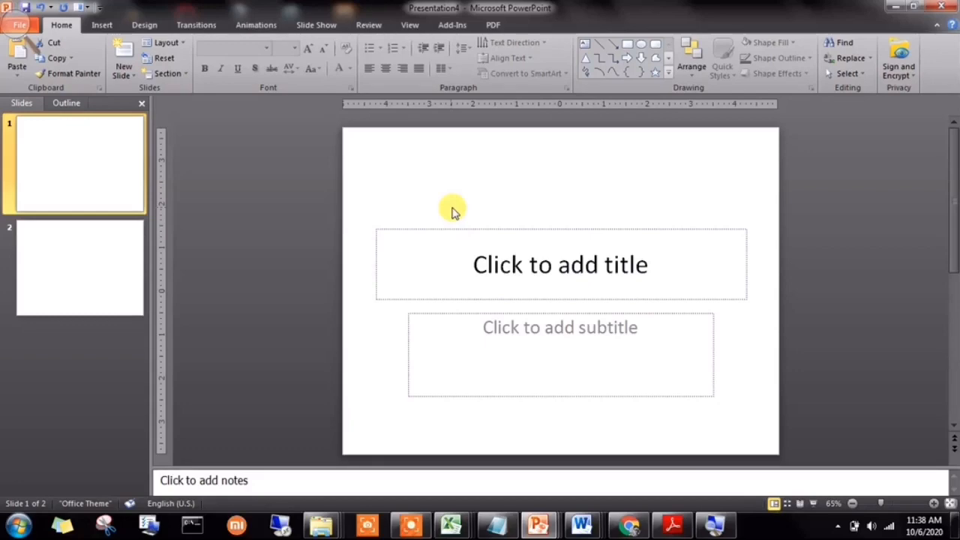
pyautogui.click(553, 257)
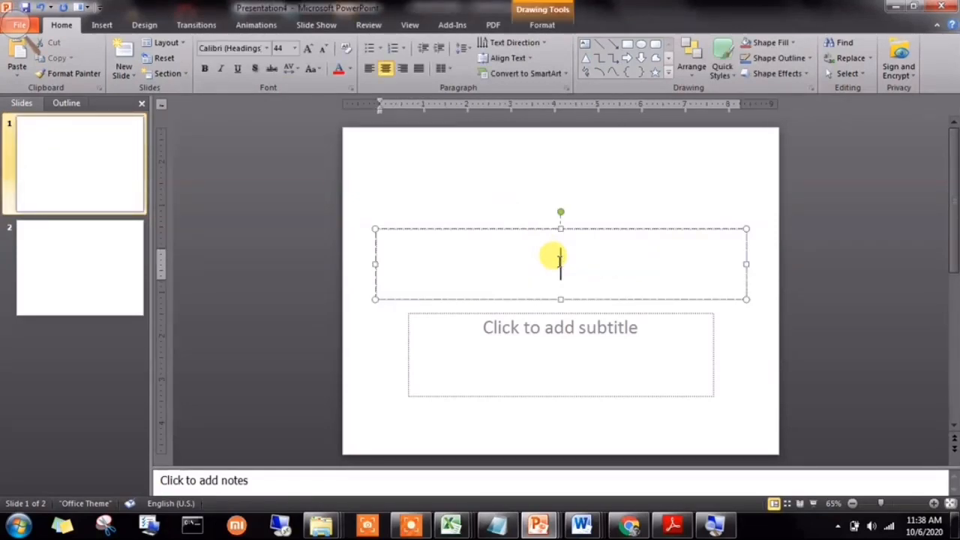
pyautogui.write('Pe')
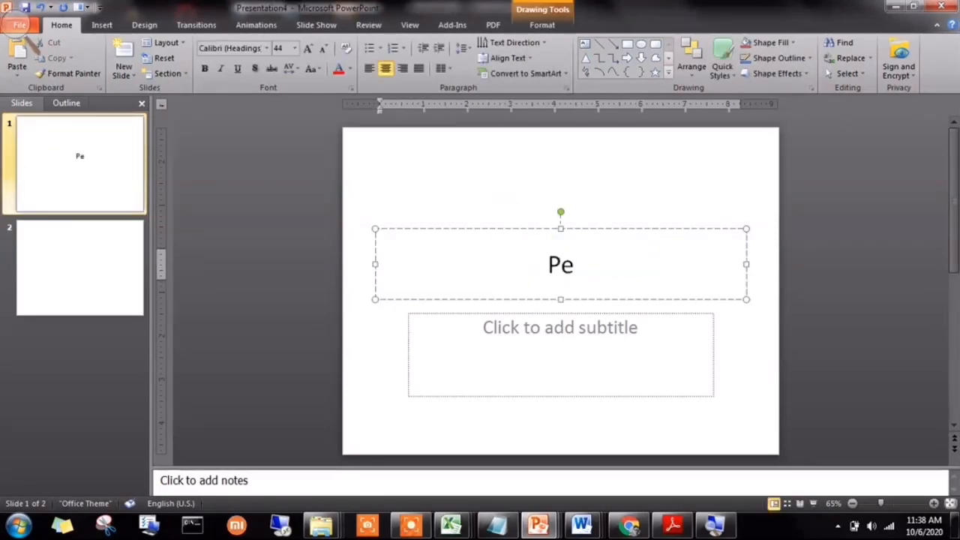
pyautogui.press('BackSpace')
pyautogui.press('BackSpace')
pyautogui.write('P')
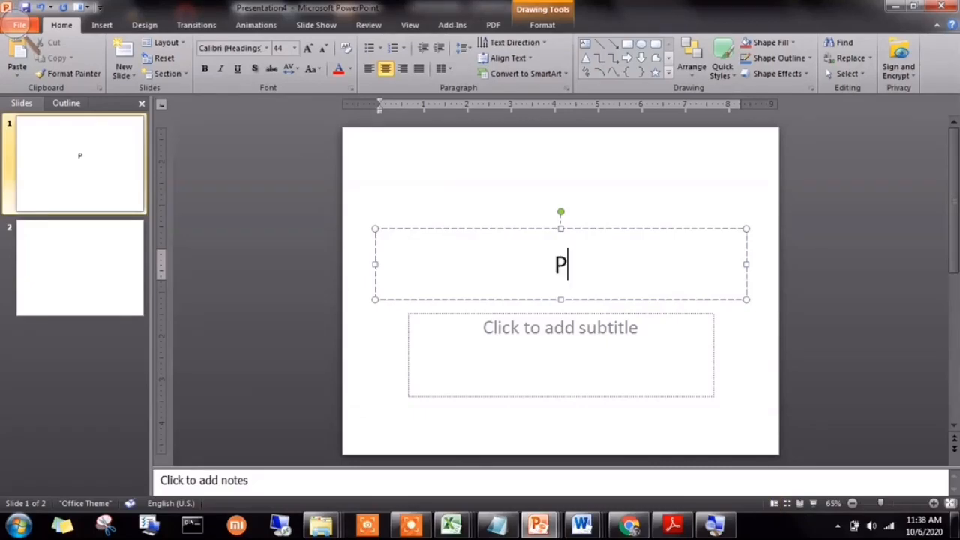
pyautogui.write('engenalan Kar')
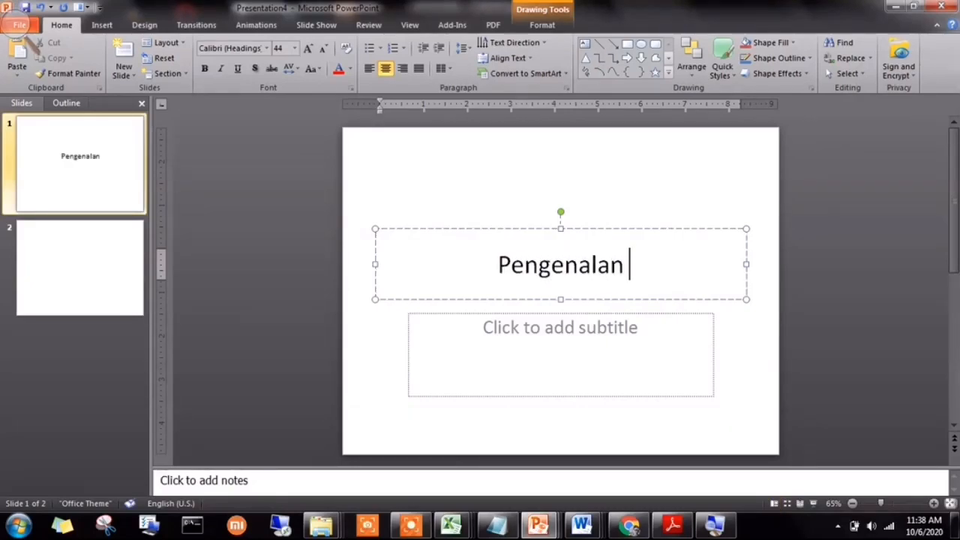
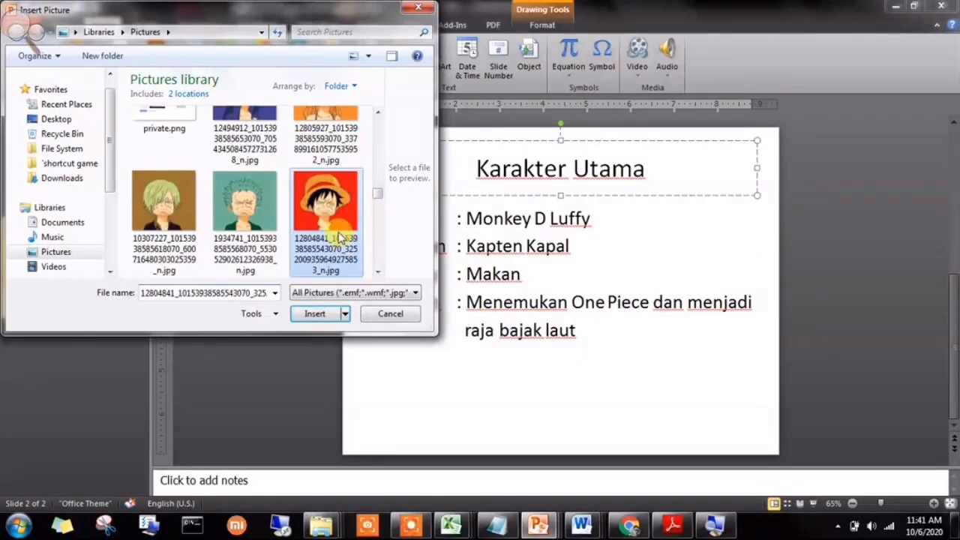
# Insert the straw-hat character picture on slide 2 and shrink it to about 2" by 2.13", placed beside the character details.
pyautogui.doubleClick(337, 229)
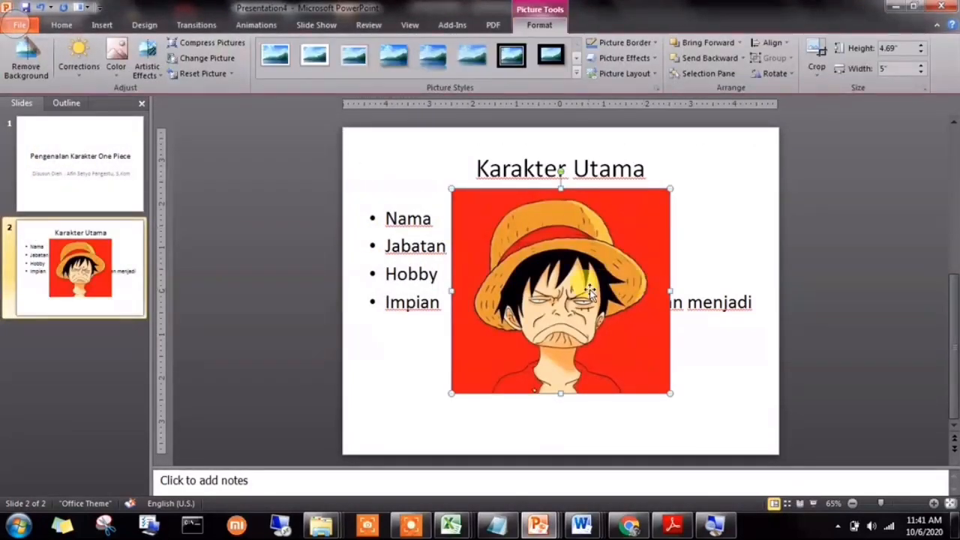
pyautogui.moveTo(670, 392); pyautogui.dragTo(551, 315)
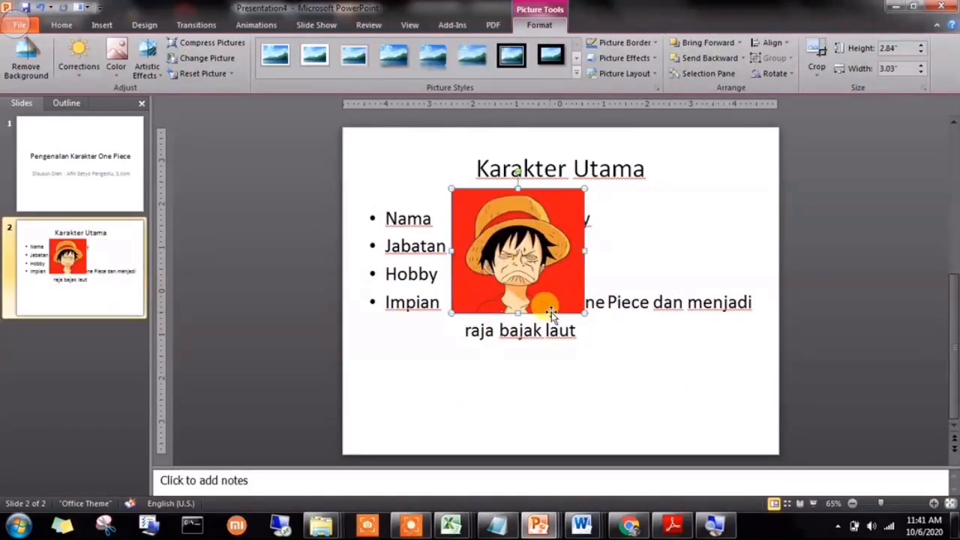
pyautogui.moveTo(552, 315); pyautogui.dragTo(722, 287)
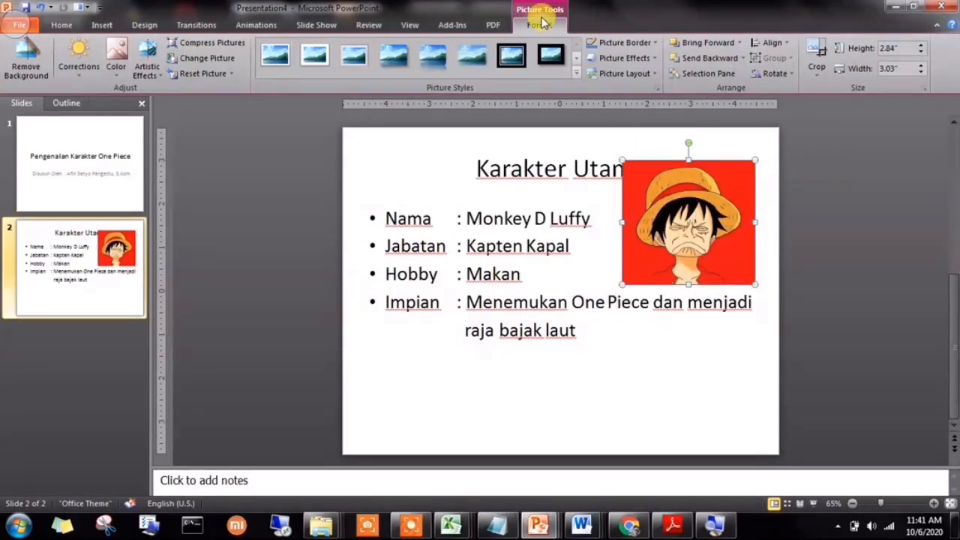
pyautogui.moveTo(756, 283); pyautogui.dragTo(722, 273)
pyautogui.moveTo(686, 239); pyautogui.dragTo(694, 249)
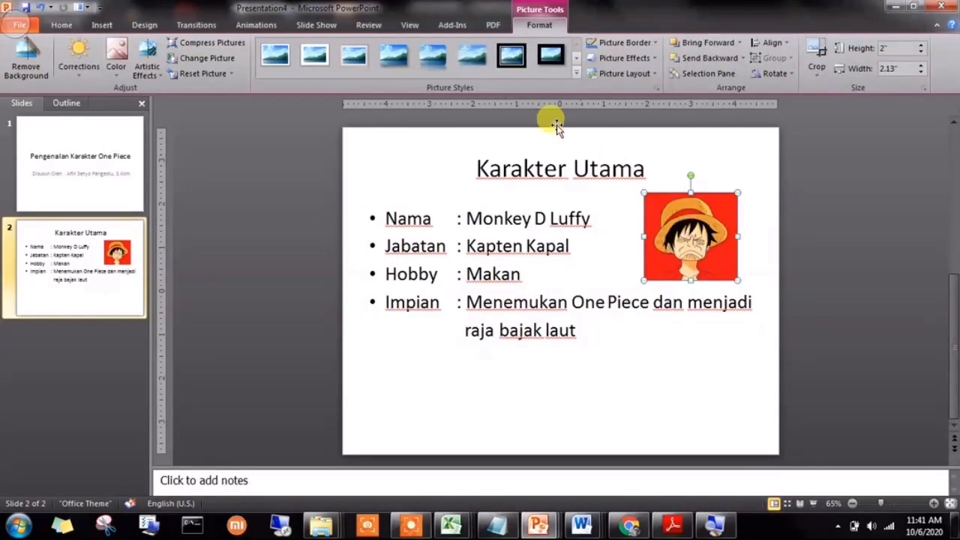
# Apply the dark-rimmed oval picture style to the character picture on slide 2.
pyautogui.click(577, 75)
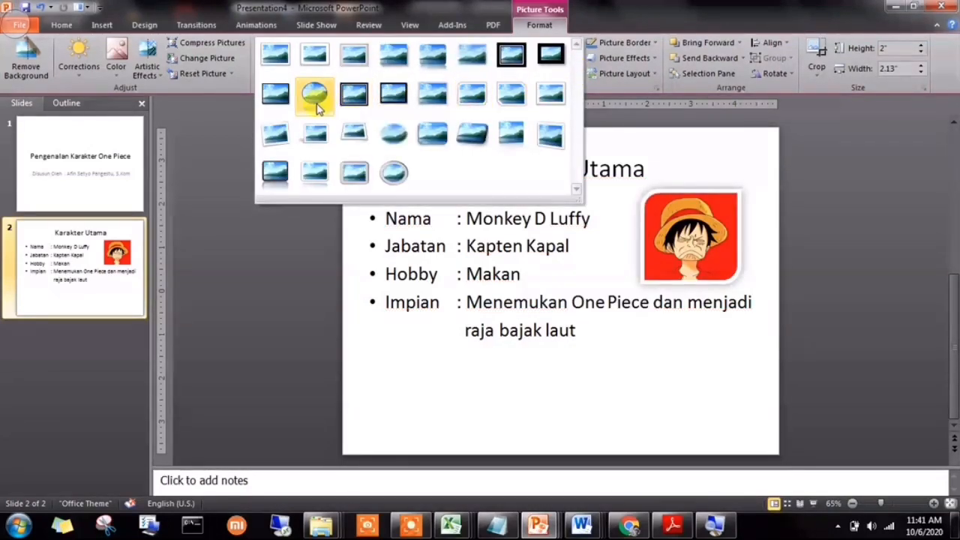
pyautogui.click(315, 95)
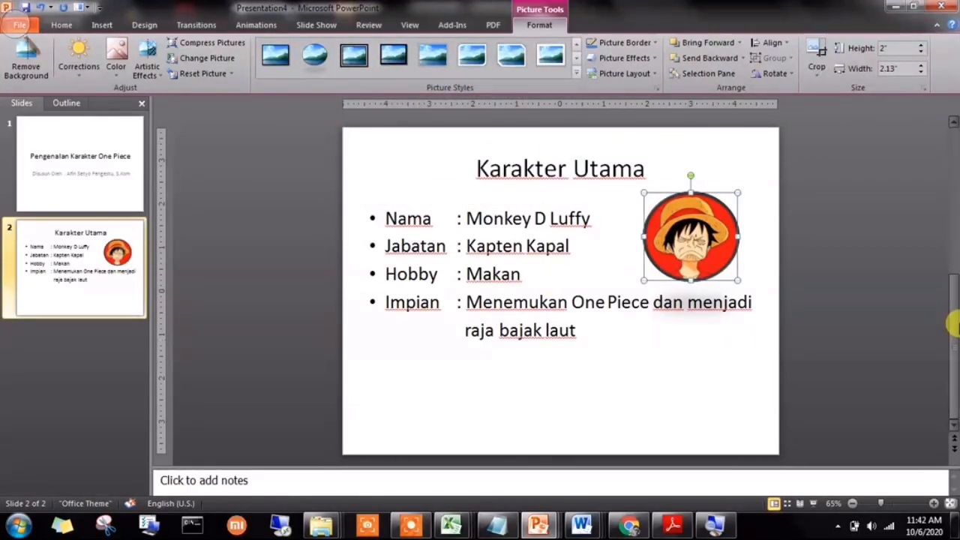
# Review both slides and check the presentation topic outline in Notepad before returning to the presentation.
pyautogui.click(114, 194)
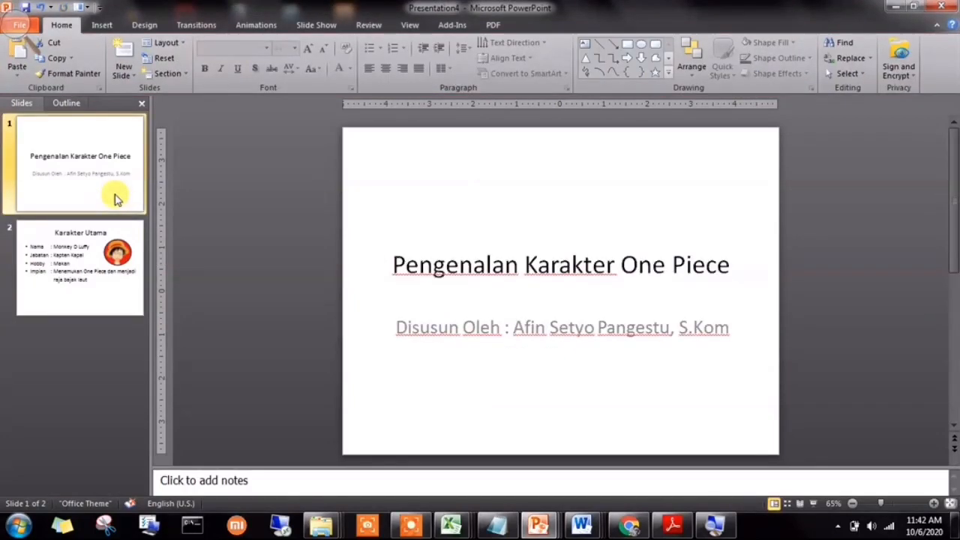
pyautogui.click(114, 249)
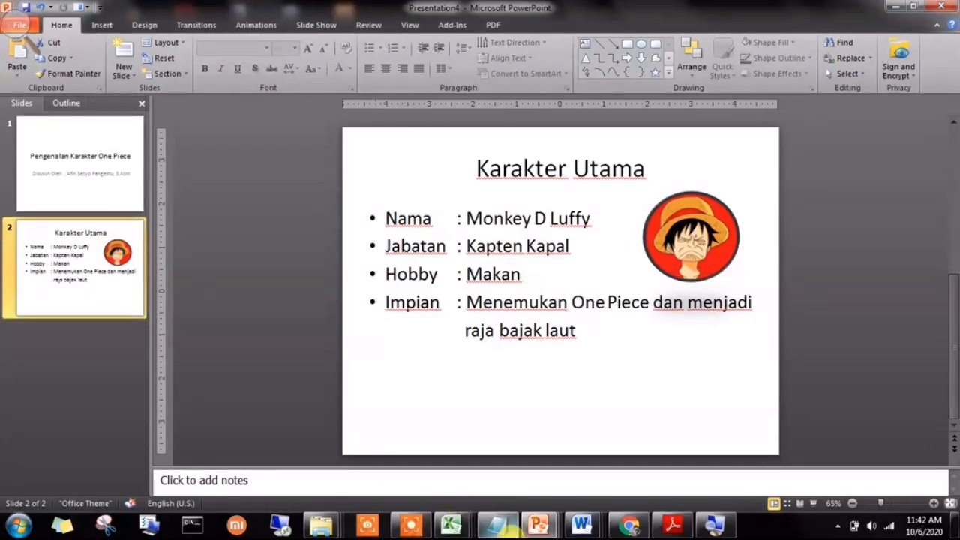
pyautogui.click(499, 526)
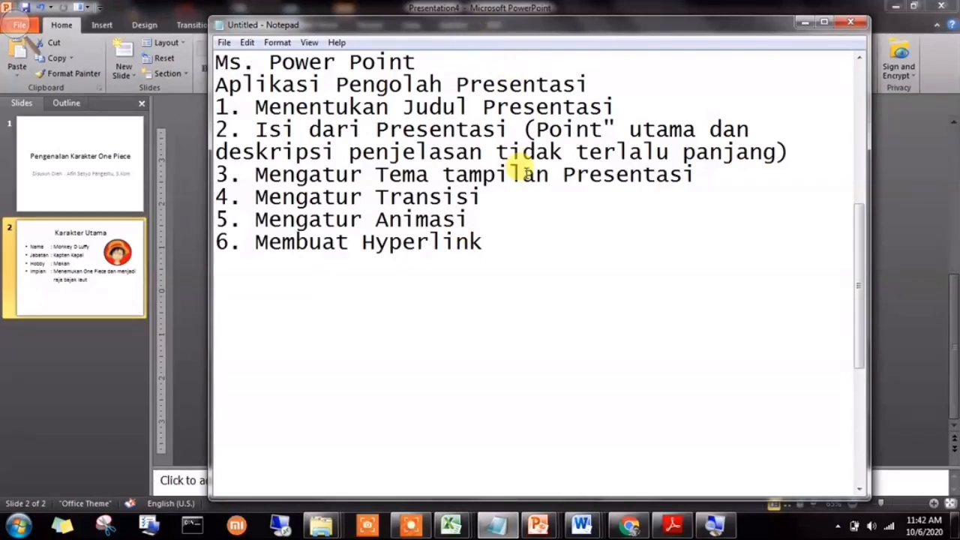
pyautogui.click(803, 23)
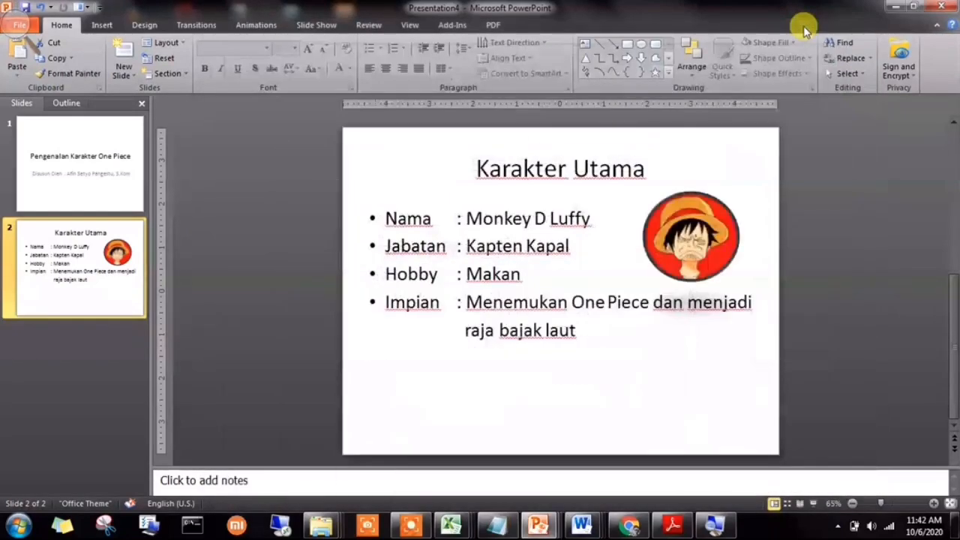
# Apply the built-in Angles design theme, with its blue and orange diagonal shapes, to the presentation.
pyautogui.click(29, 30)
pyautogui.click(31, 34)
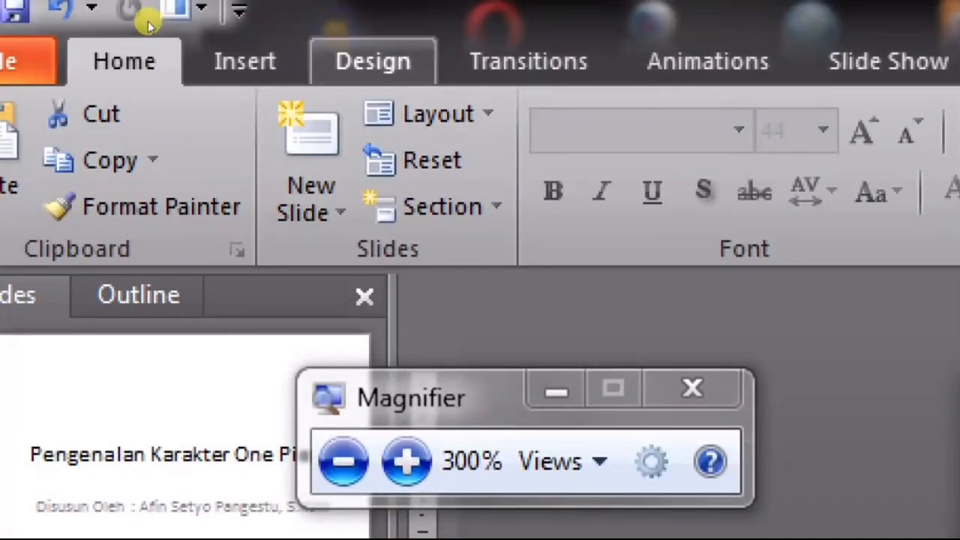
pyautogui.click(141, 30)
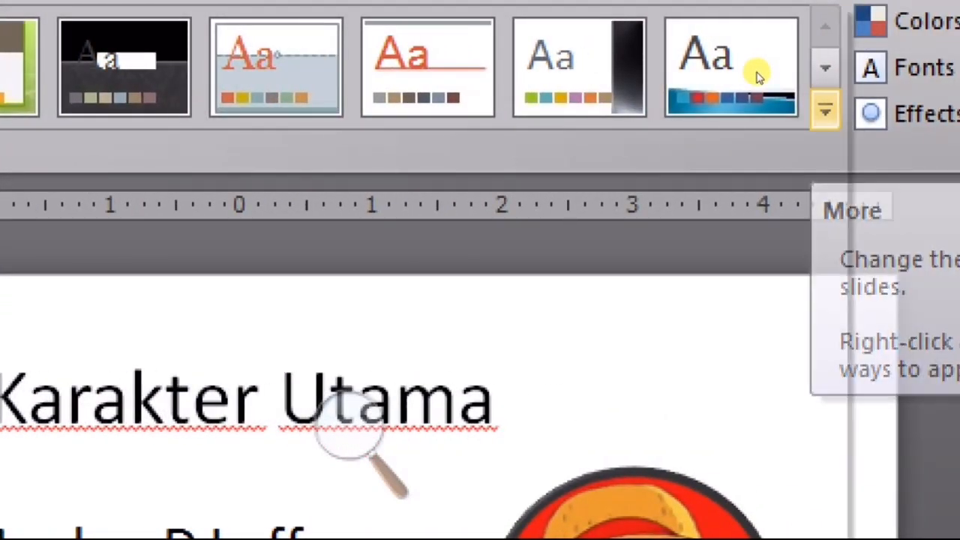
pyautogui.click(825, 111)
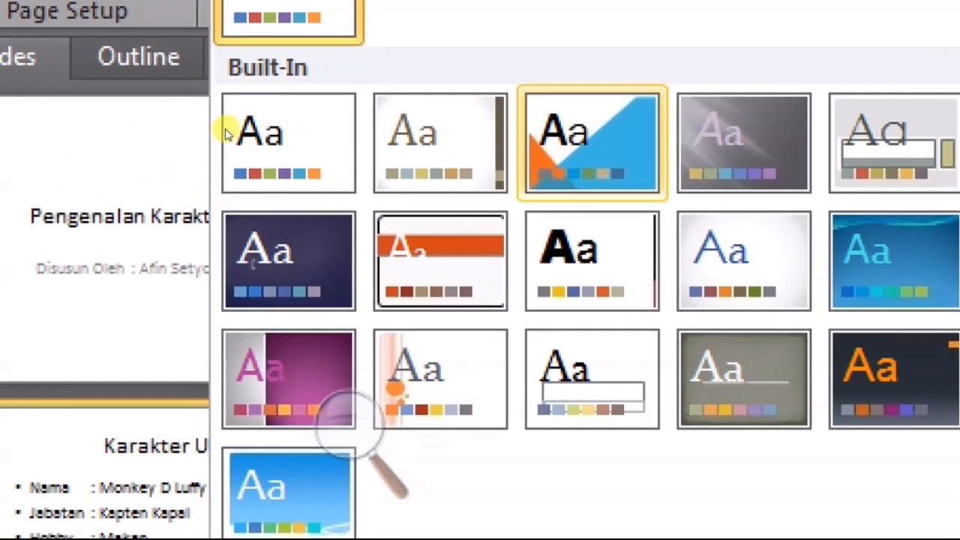
pyautogui.click(225, 134)
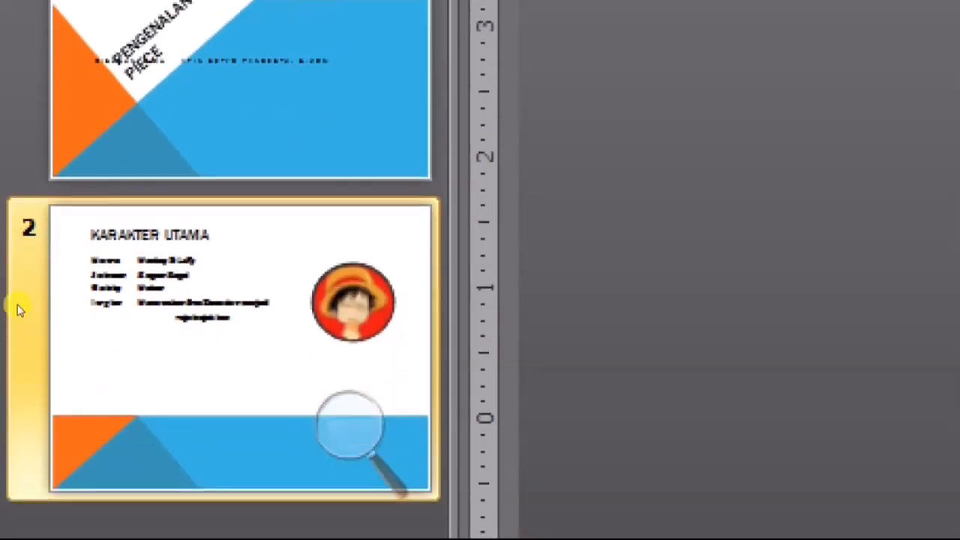
pyautogui.click(111, 301)
pyautogui.click(114, 304)
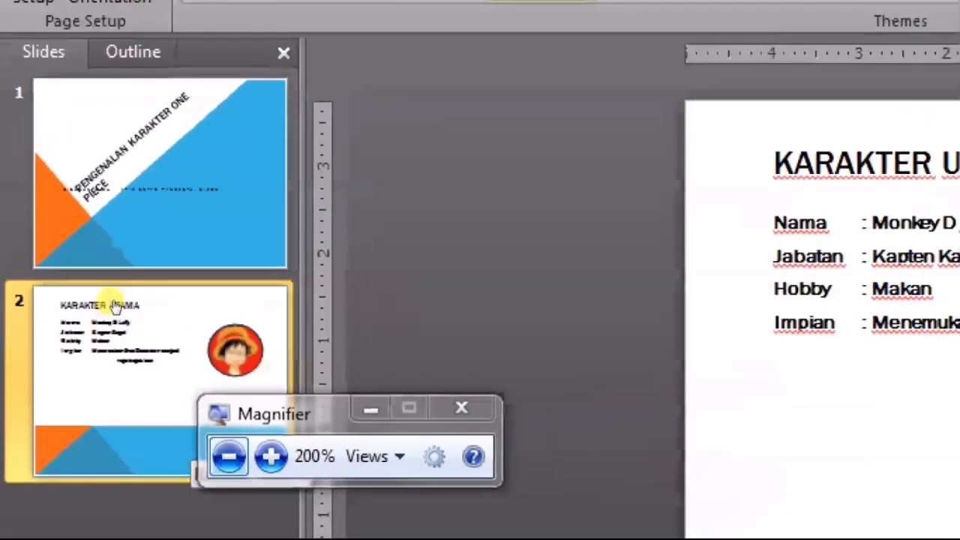
pyautogui.click(114, 306)
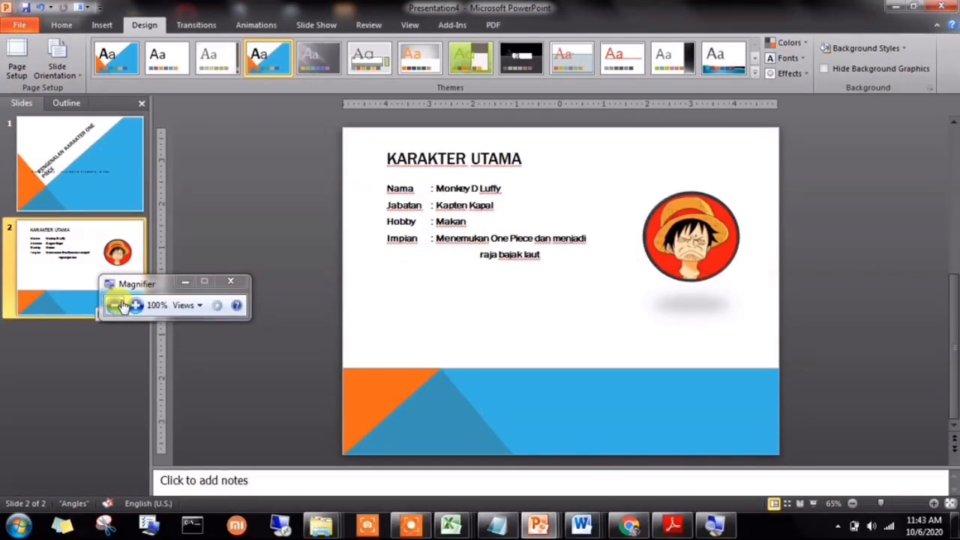
# Realign the continuation line "raja bajak laut" on slide 2 so it starts directly under "Menemukan" in the Impian entry.
pyautogui.click(135, 306)
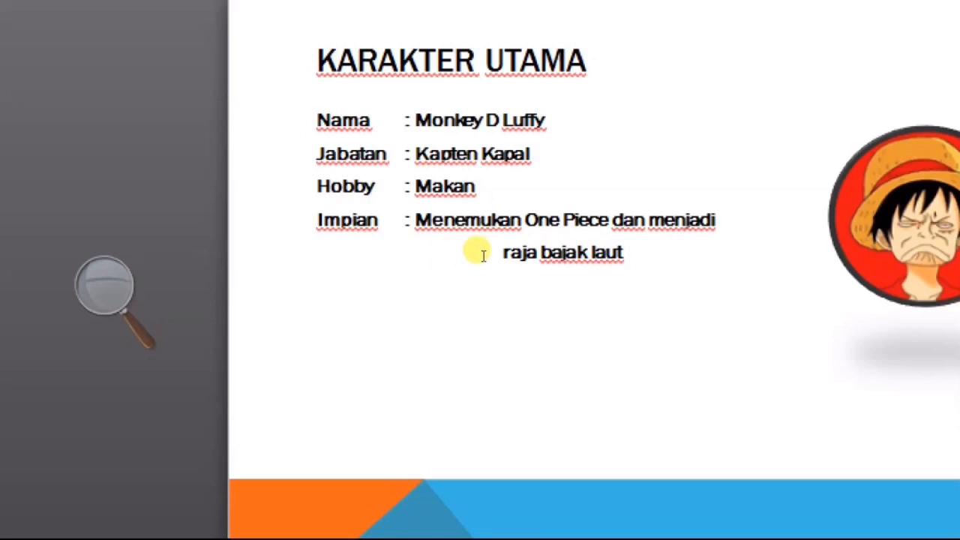
pyautogui.click(483, 255)
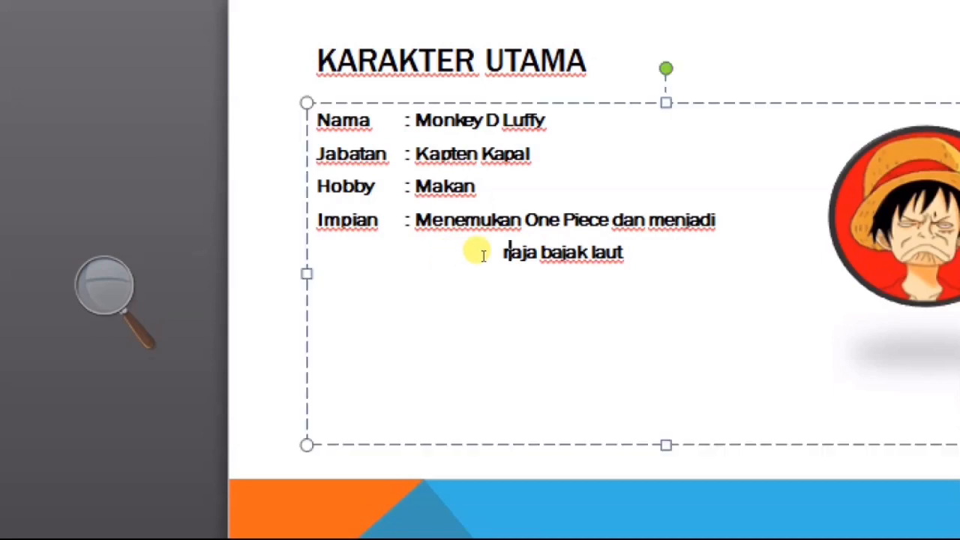
pyautogui.press('BackSpace')
pyautogui.press('BackSpace')
pyautogui.press('BackSpace')
pyautogui.press('BackSpace')
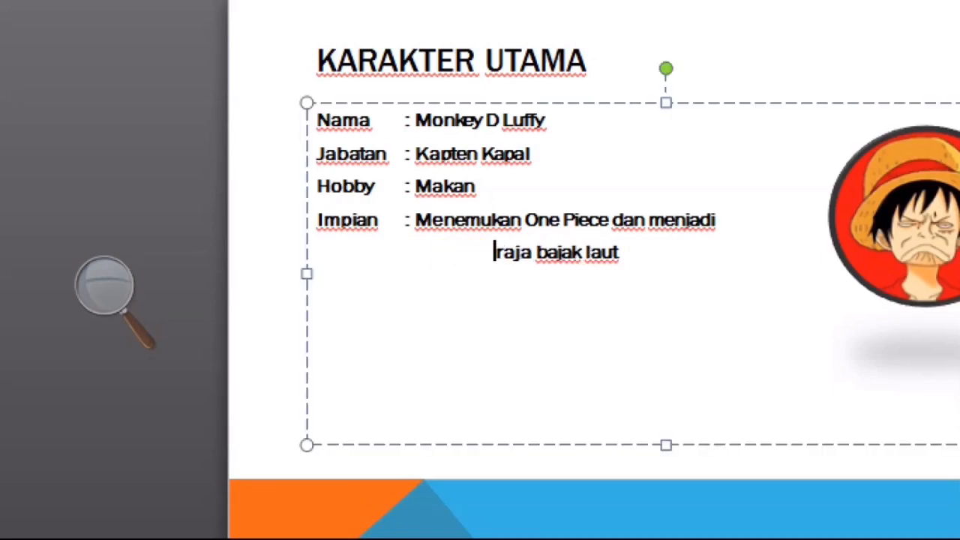
pyautogui.press('Tab')
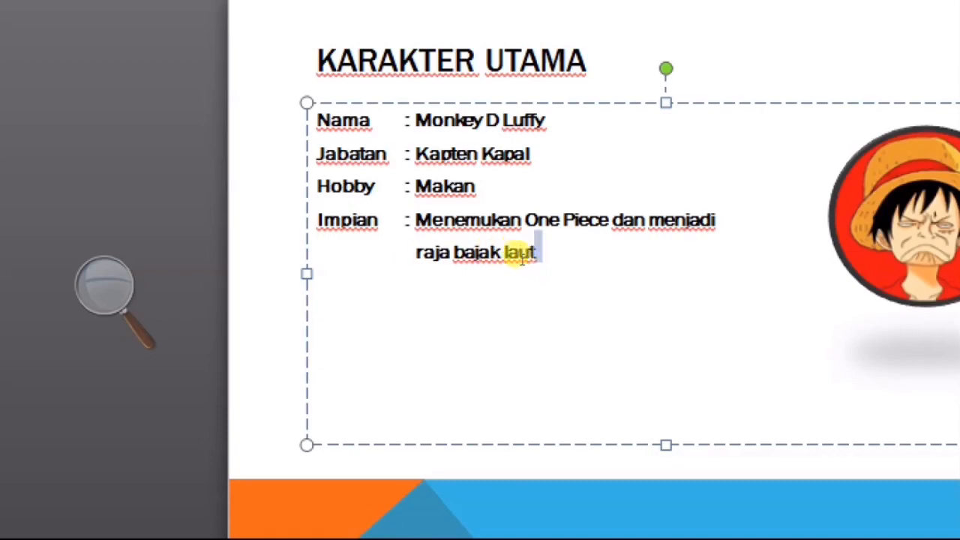
# Enlarge all of the character details text on slide 2 to 20 pt.
pyautogui.hotkey('ctrl', 'a')
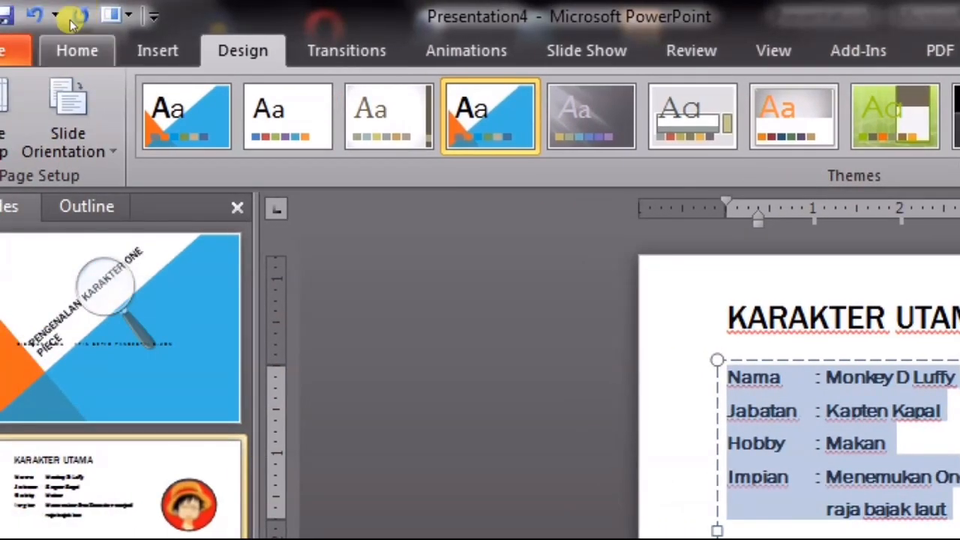
pyautogui.click(80, 49)
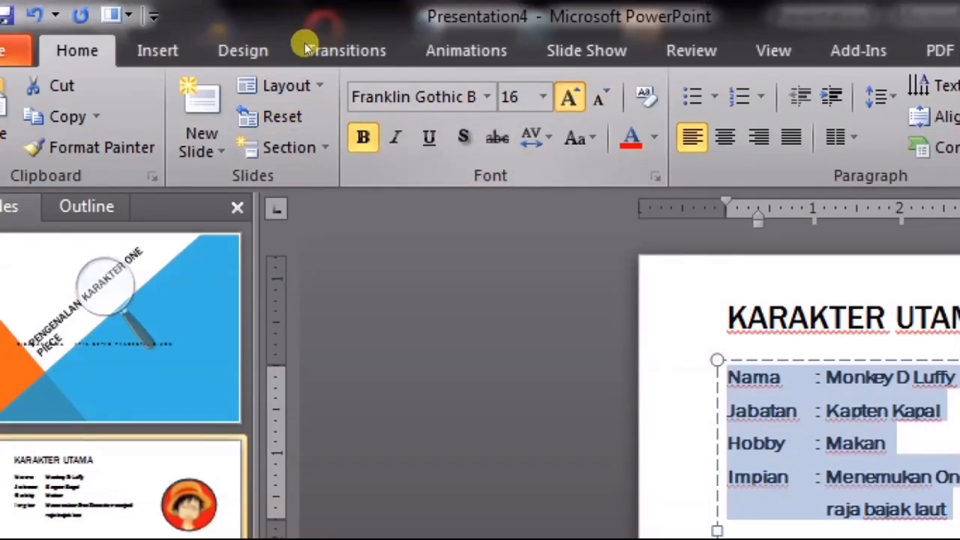
pyautogui.click(570, 97)
pyautogui.click(570, 97)
pyautogui.click(570, 97)
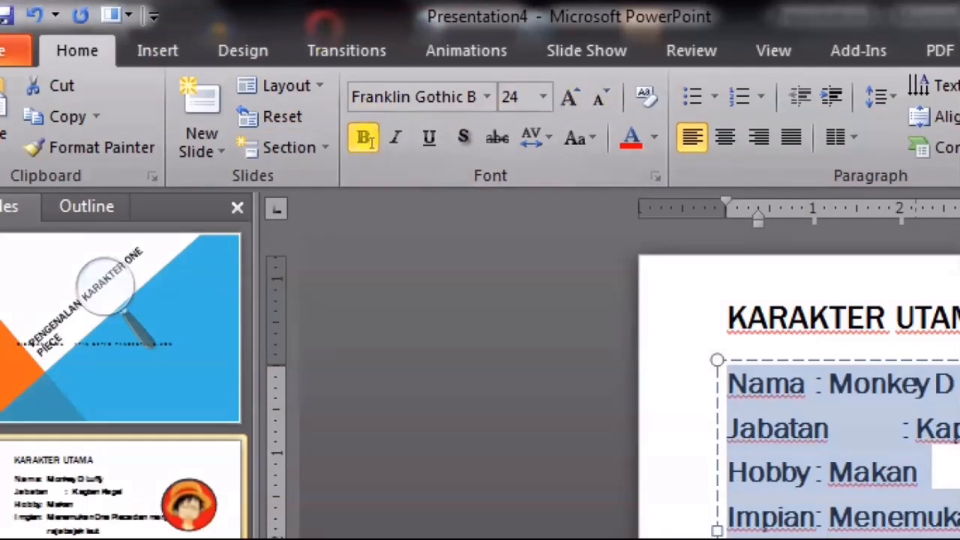
pyautogui.click(602, 96)
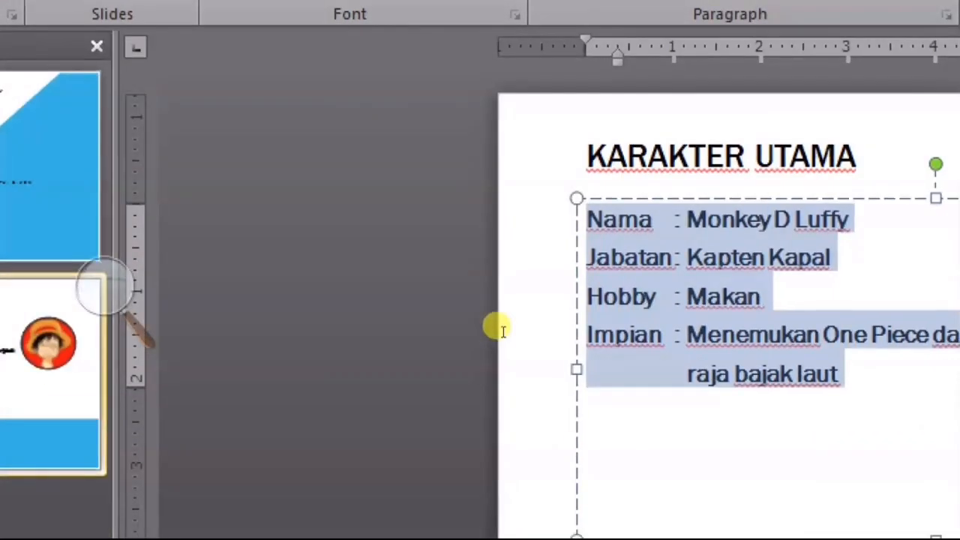
pyautogui.click(837, 487)
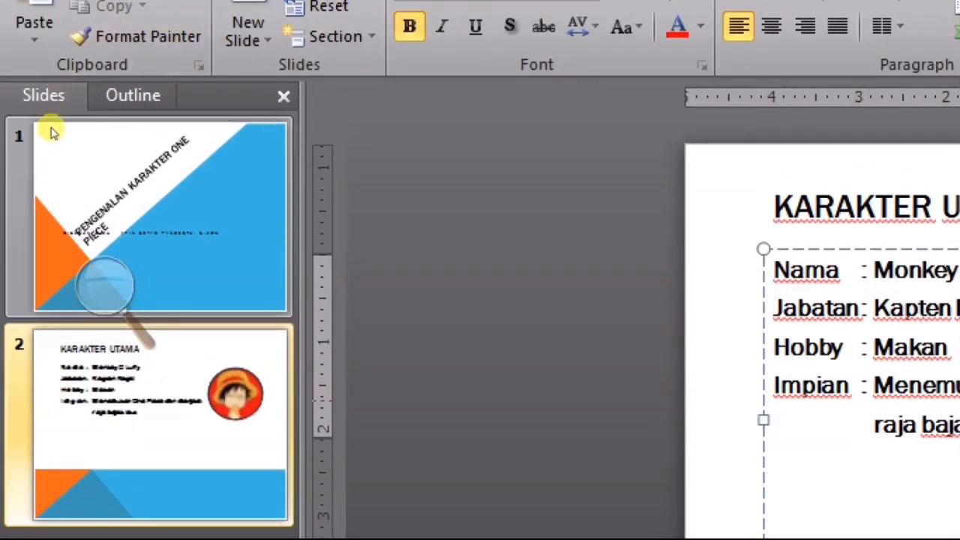
# Apply the Concourse theme colors to only the selected title slide.
pyautogui.click(105, 202)
pyautogui.press('Down')
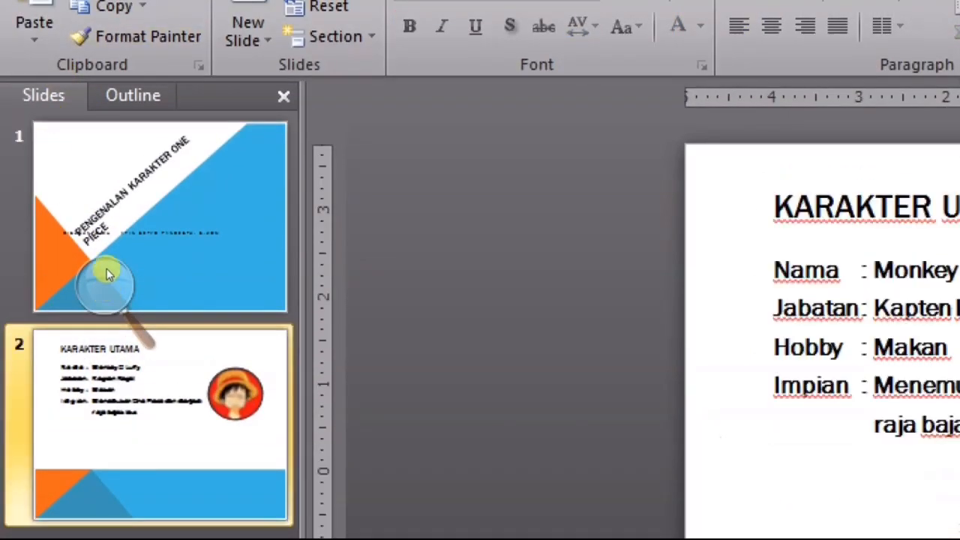
pyautogui.click(102, 212)
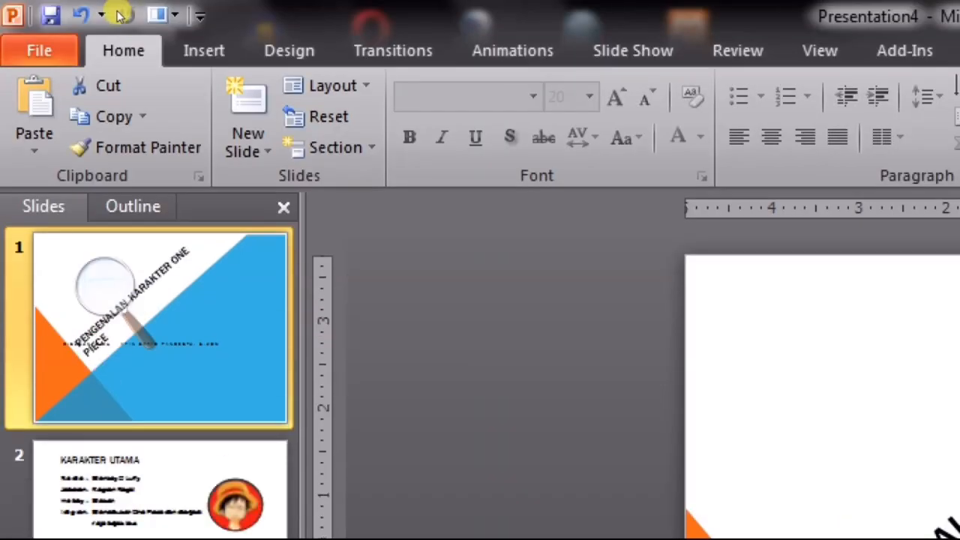
pyautogui.click(289, 51)
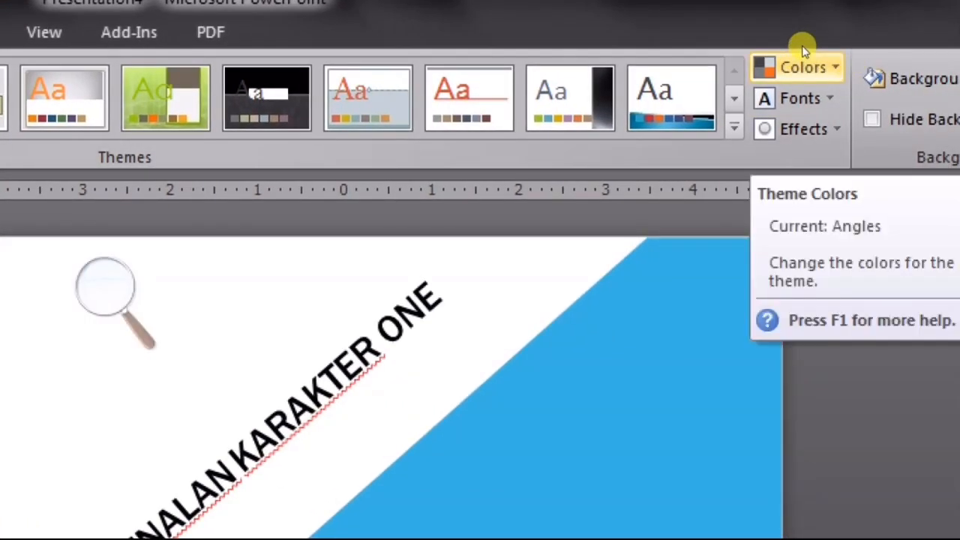
pyautogui.click(805, 49)
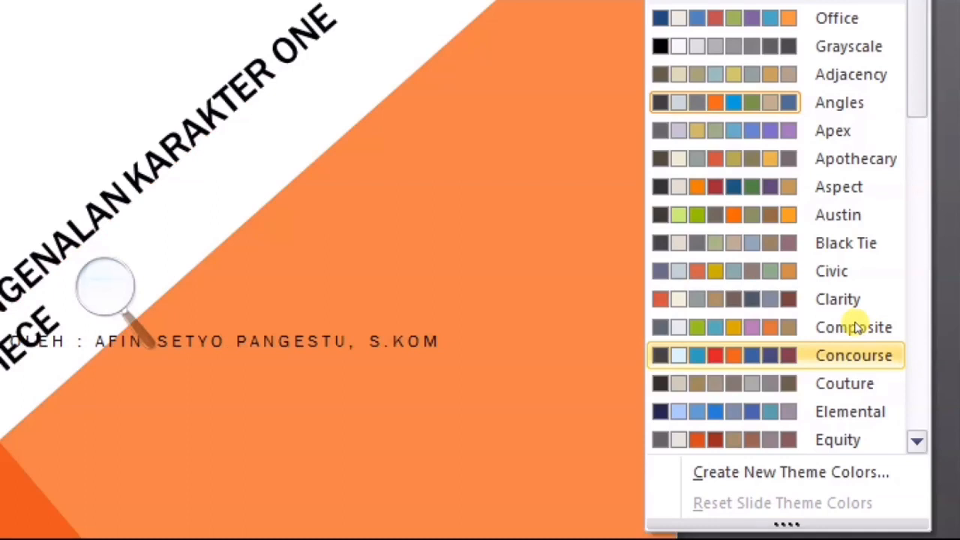
pyautogui.rightClick(857, 328)
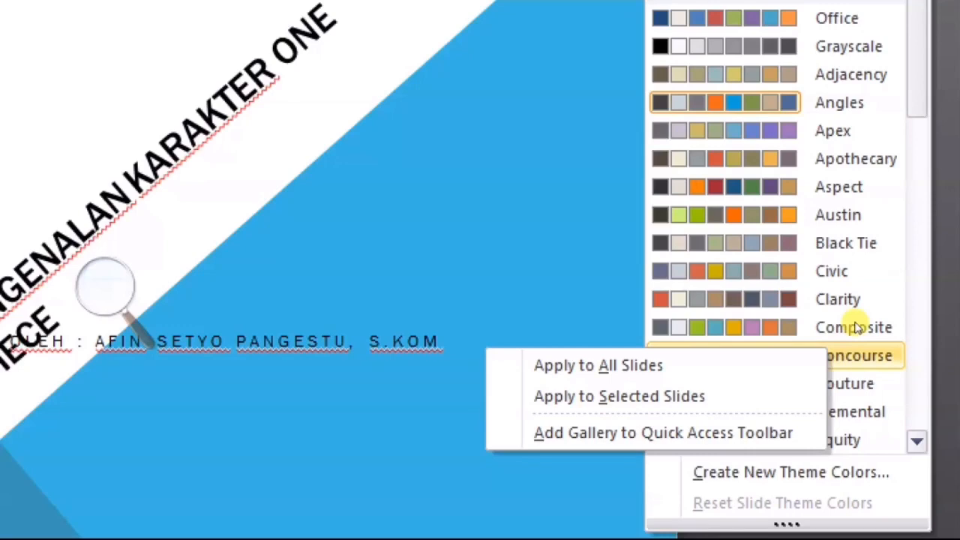
pyautogui.press('Down')
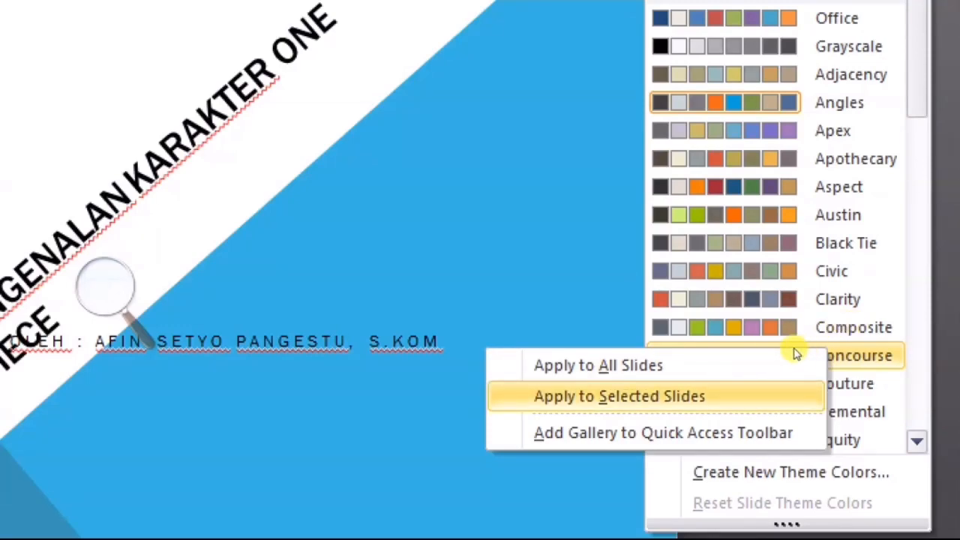
pyautogui.press('Return')
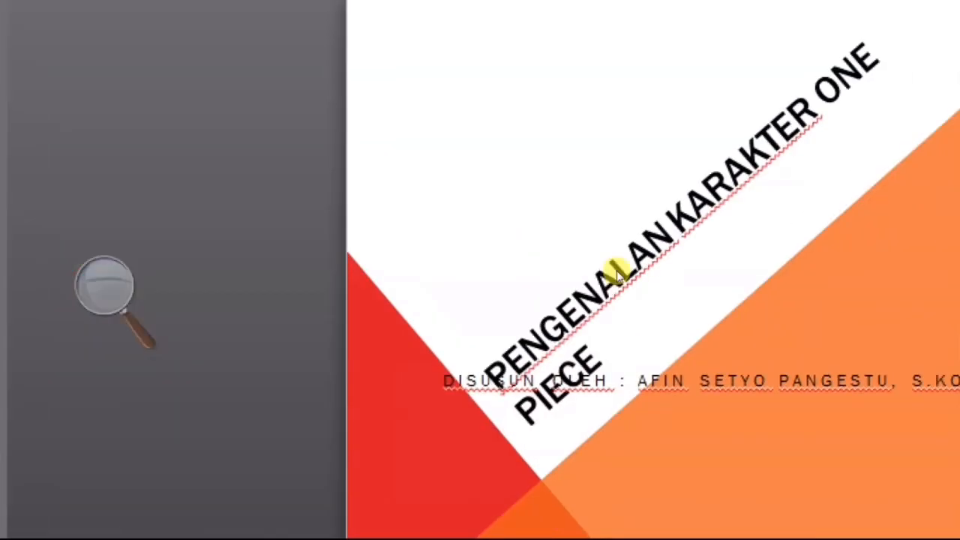
# Rotate the title on slide 1 to horizontal and widen its box so the text fits on one line.
pyautogui.click(622, 271)
pyautogui.moveTo(460, 250); pyautogui.dragTo(454, 204)
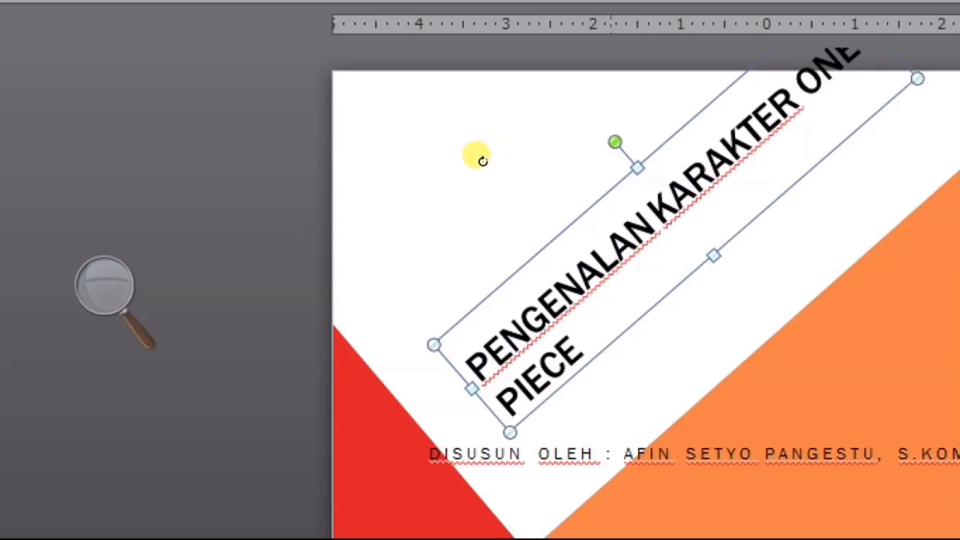
pyautogui.moveTo(483, 160); pyautogui.dragTo(560, 171)
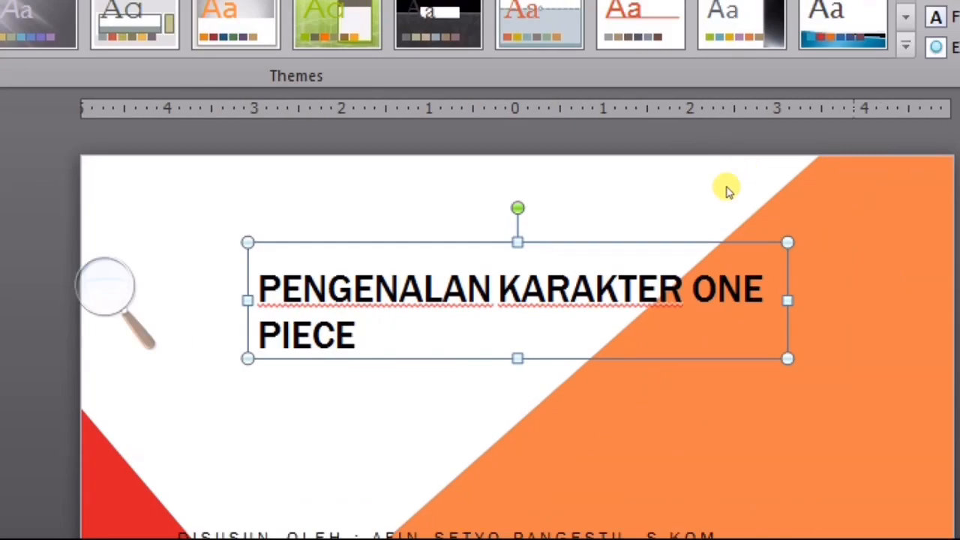
pyautogui.moveTo(788, 300); pyautogui.dragTo(888, 300)
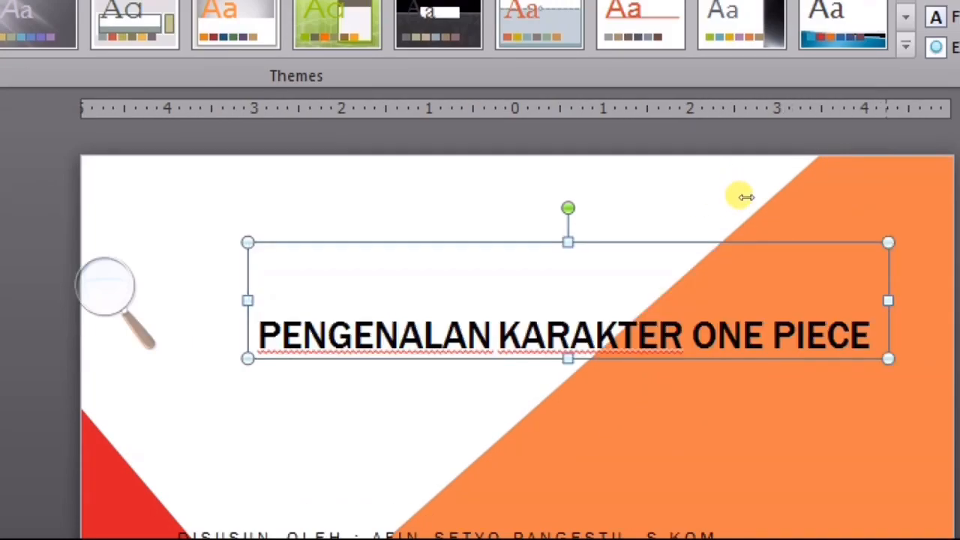